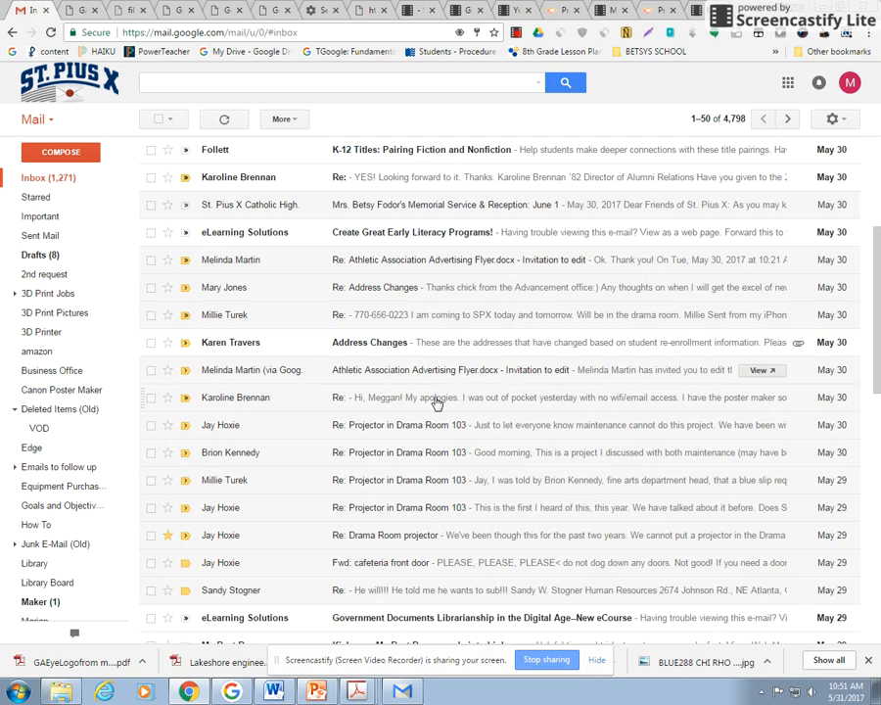
Search the mailbox for the alumni relations director's messages and open the "golf sponsor poster" e-mail
click(311, 86)
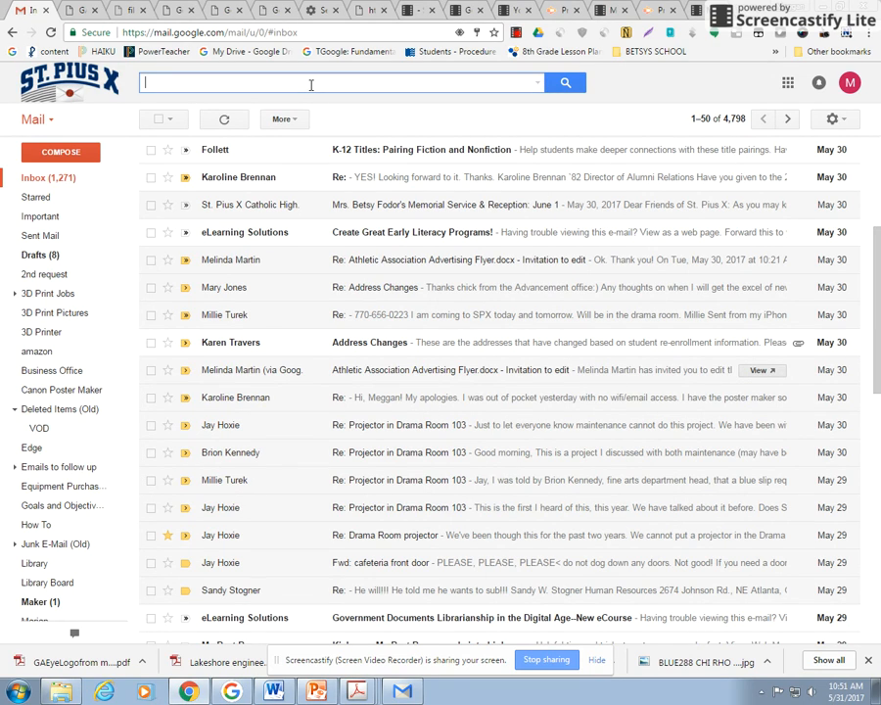
text(karo)
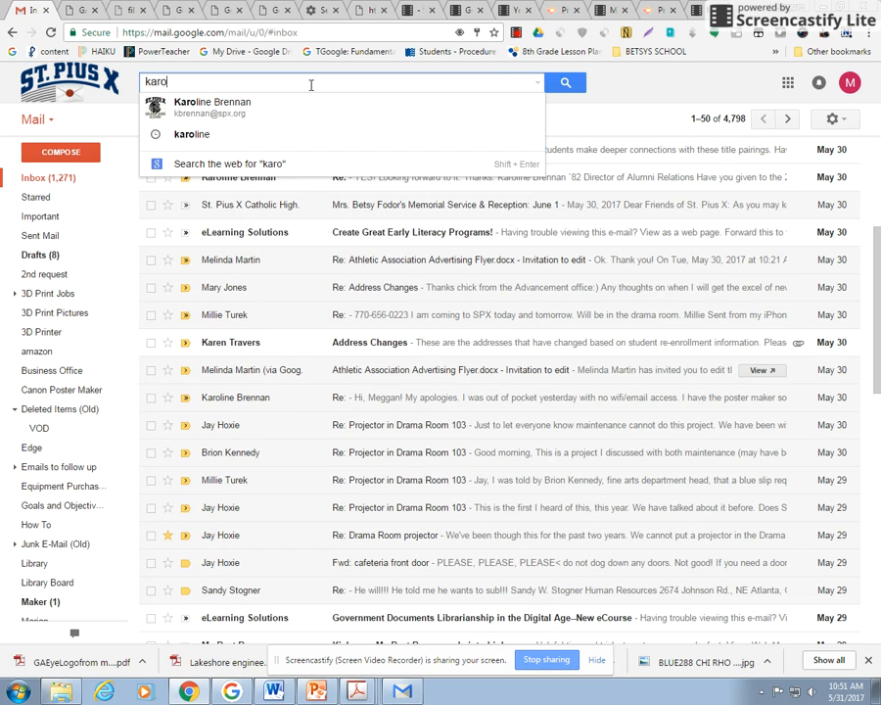
key(Down)
key(Return)
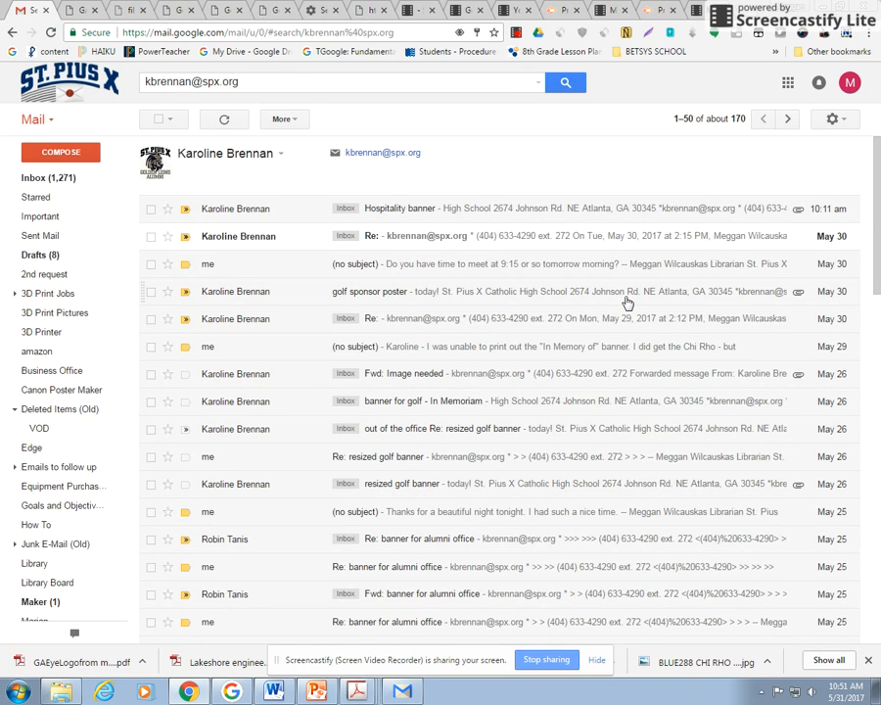
click(731, 295)
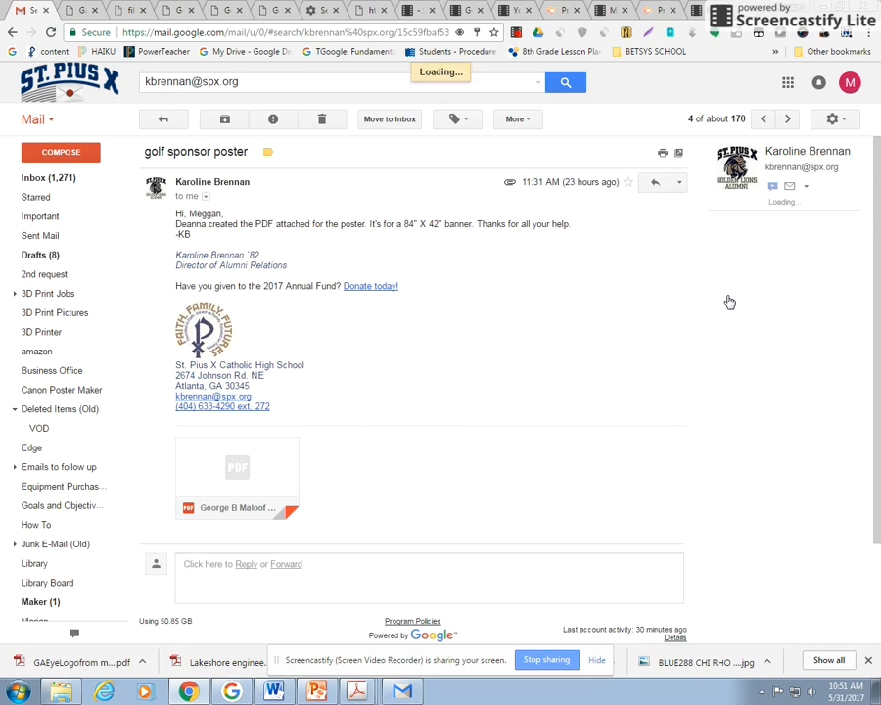
Download the attached Lion Nation Classic Sponsors PDF and open the downloaded copy to check its browser print preview
click(224, 473)
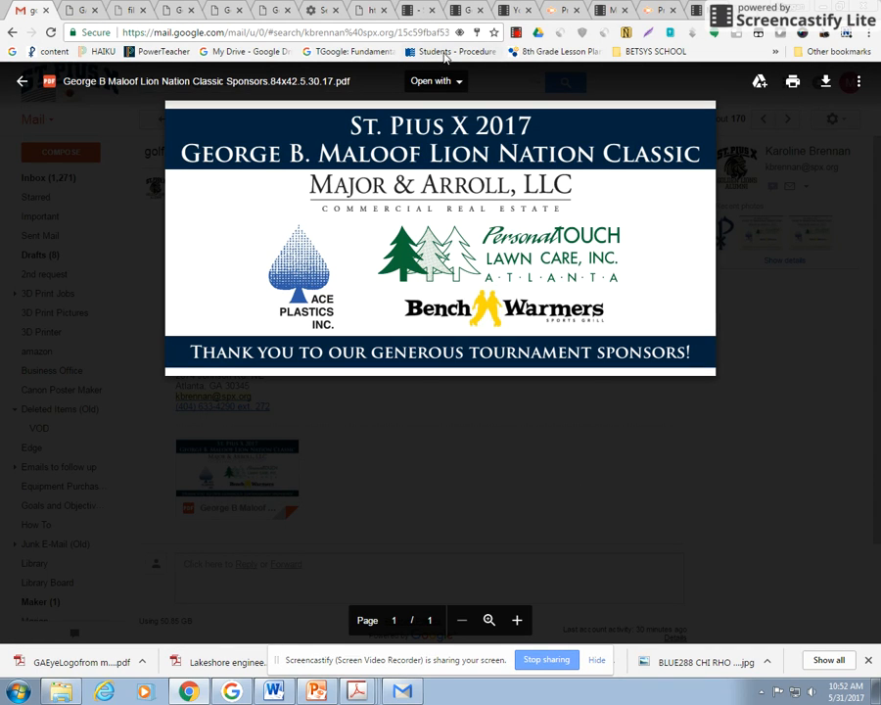
click(824, 85)
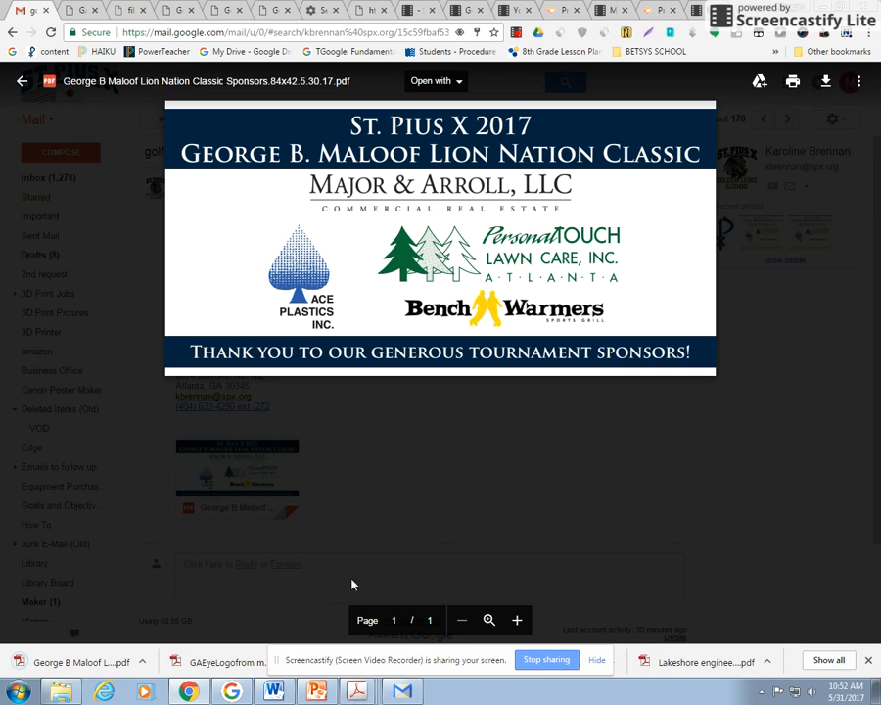
click(142, 665)
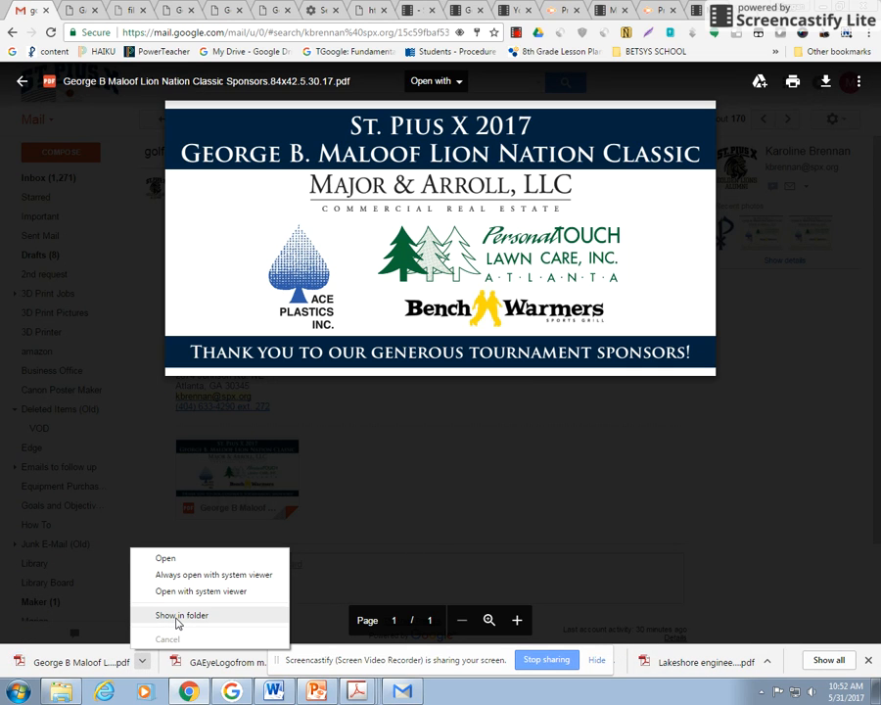
click(177, 559)
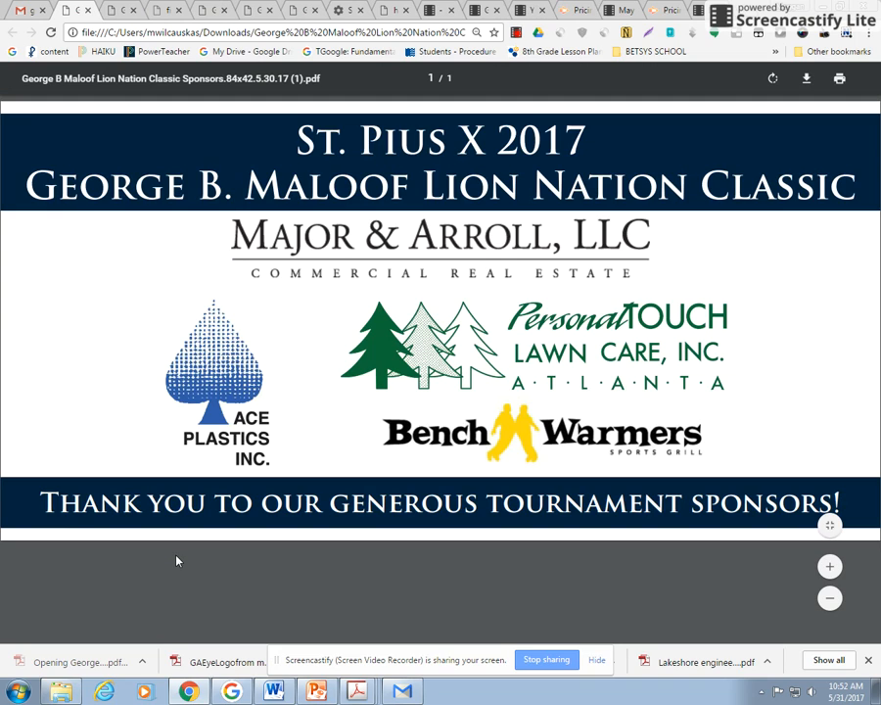
click(838, 79)
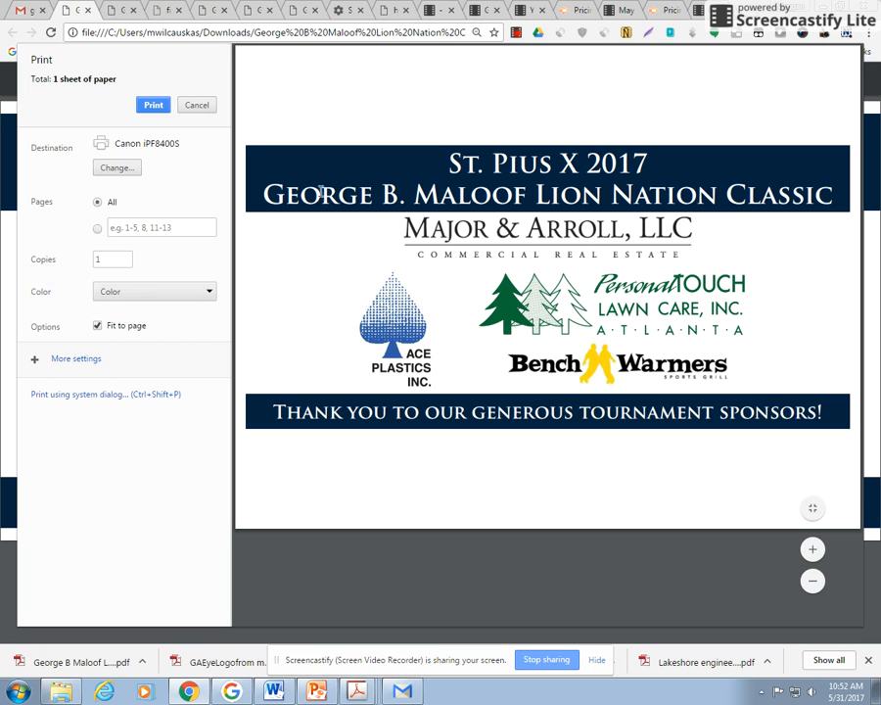
click(197, 105)
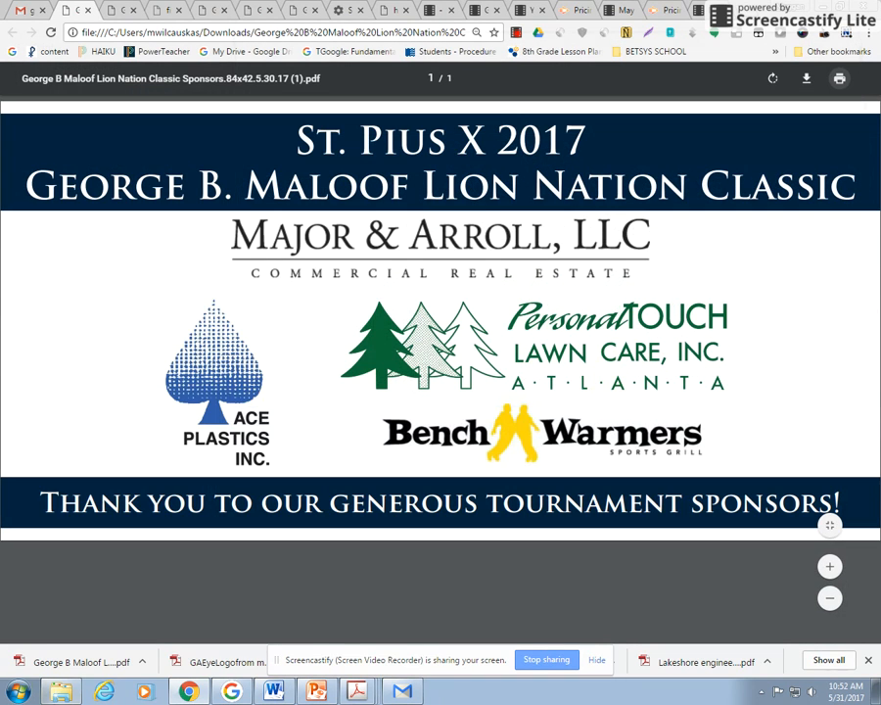
Switch to Adobe Acrobat X Pro and open the downloaded Lion Nation Classic Sponsors PDF from the Downloads folder
key(super)
text(adobe)
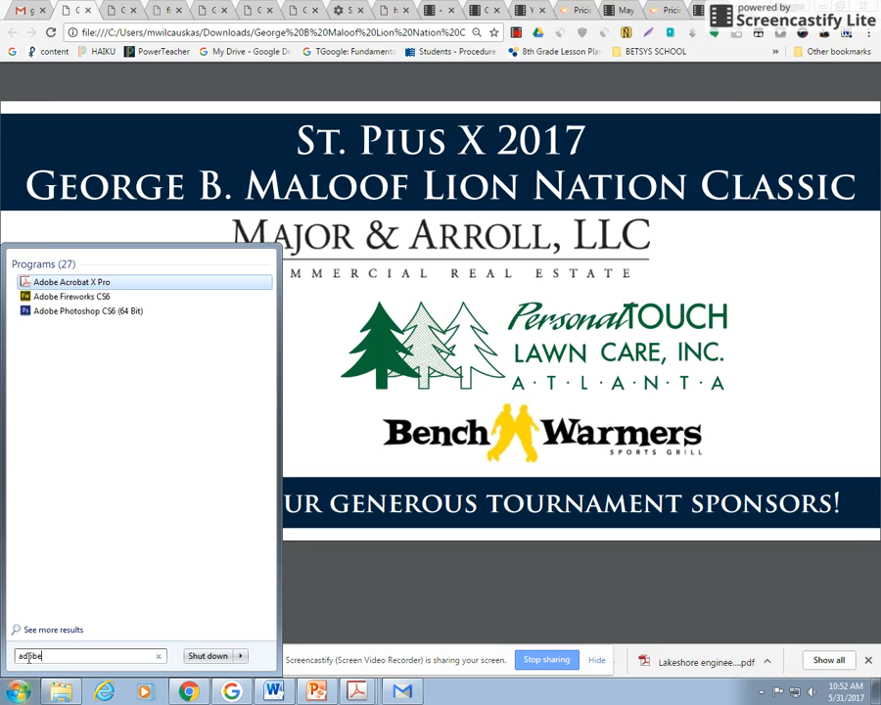
key(Return)
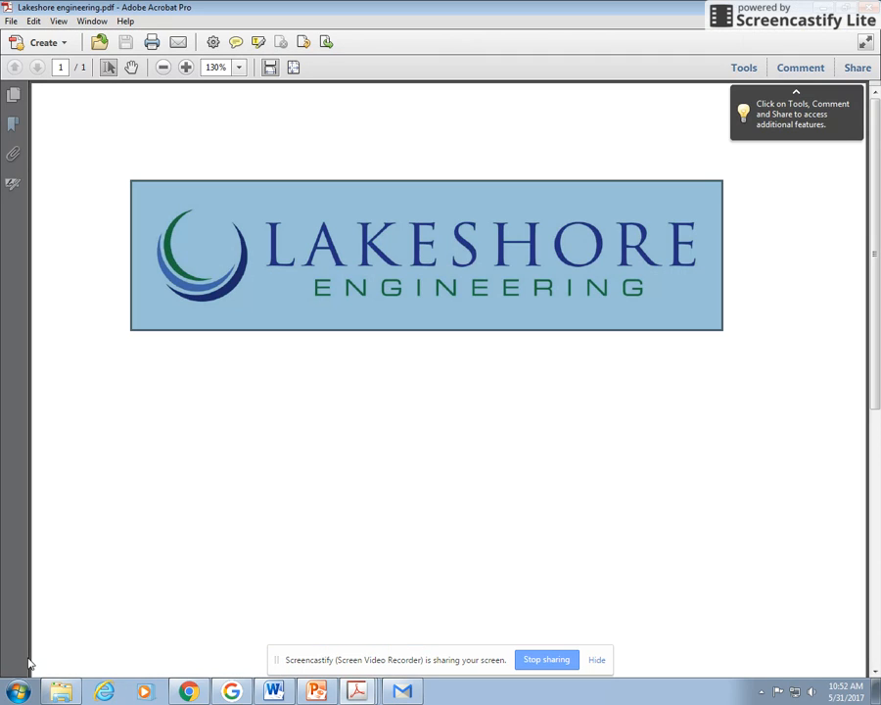
click(11, 20)
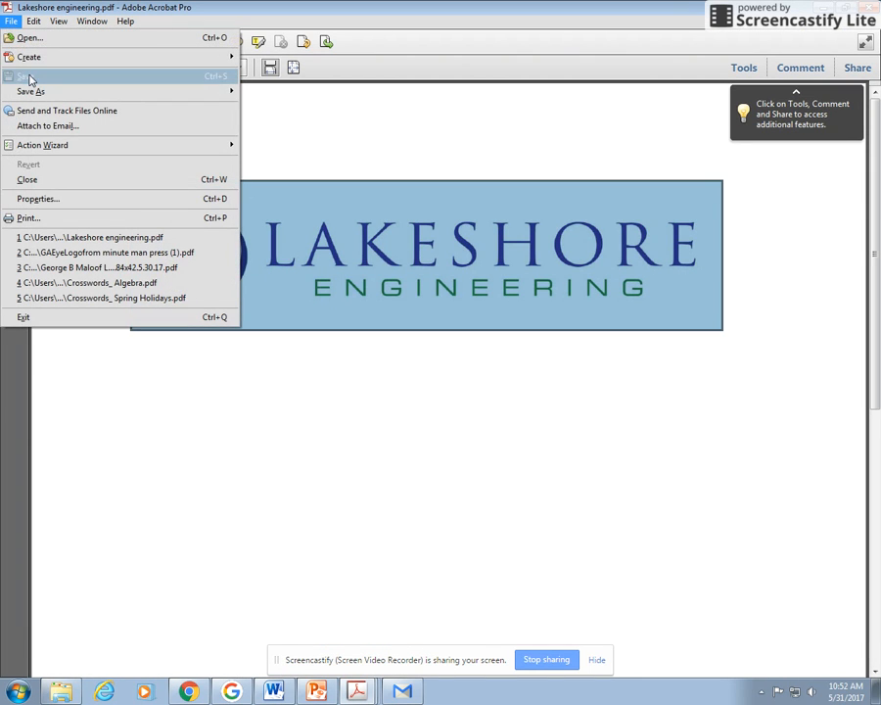
click(8, 39)
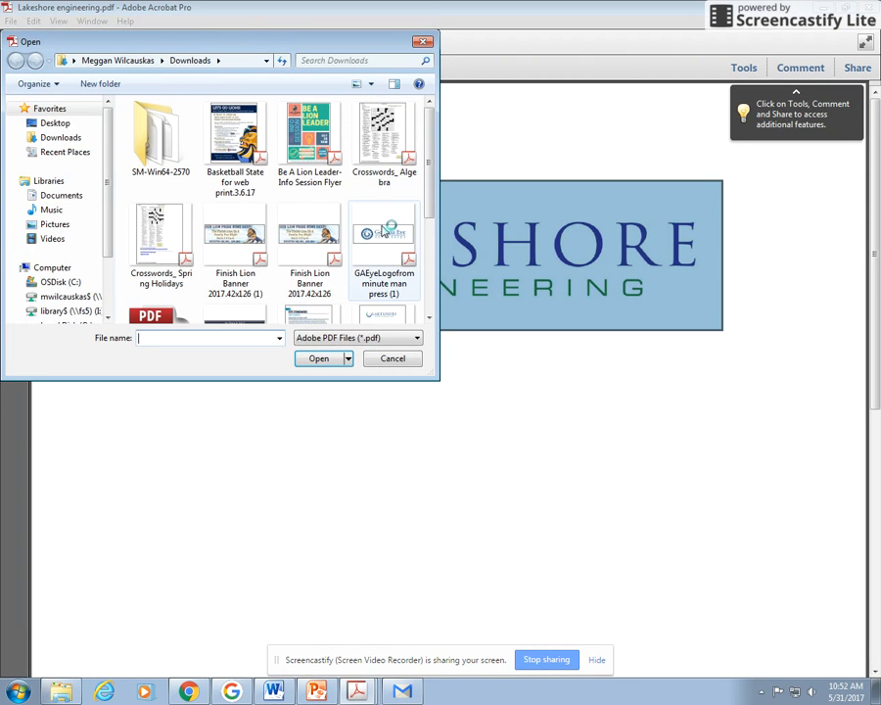
drag(428, 195, 427, 260)
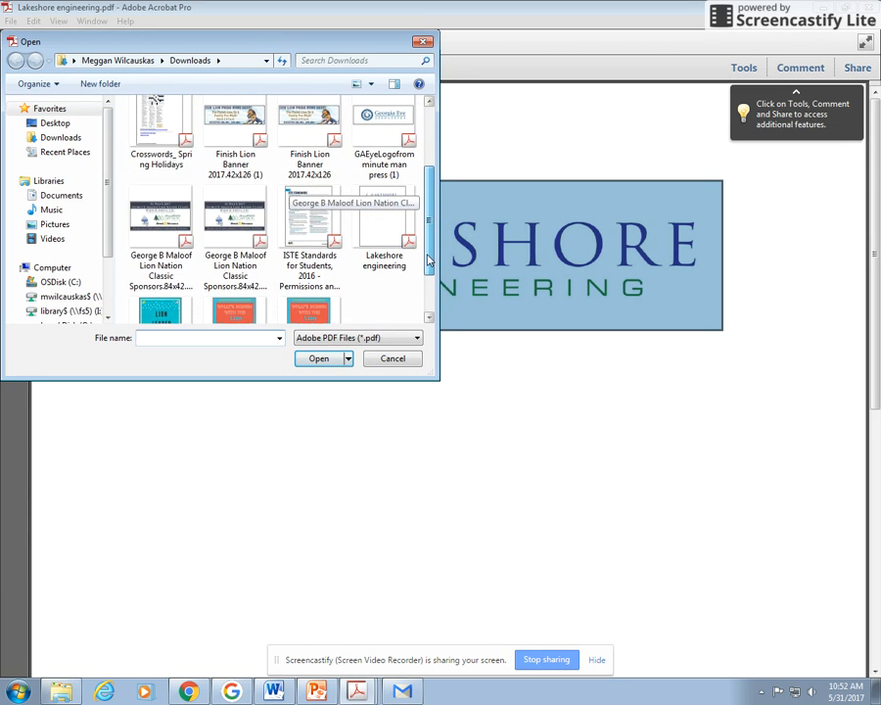
click(161, 221)
click(326, 362)
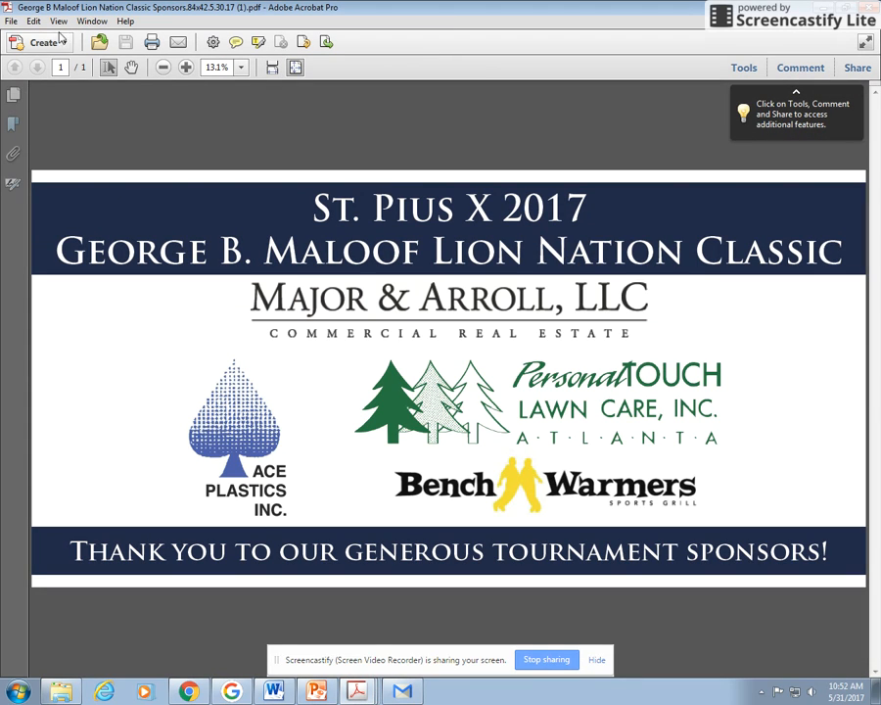
Open the banner's print settings, compare the Fit sizing, and set the page size option to Actual size
click(152, 43)
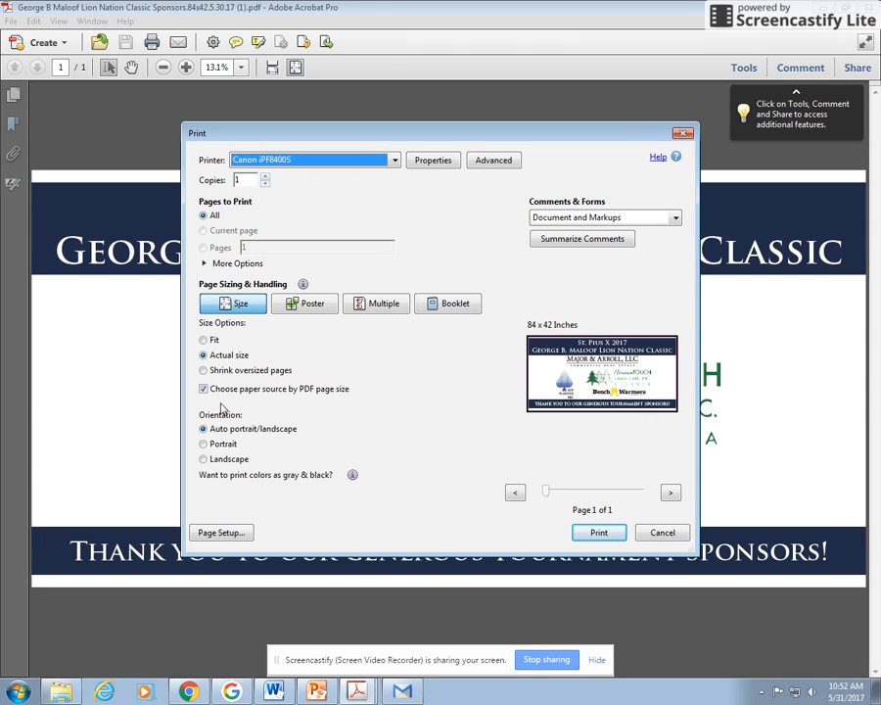
click(202, 341)
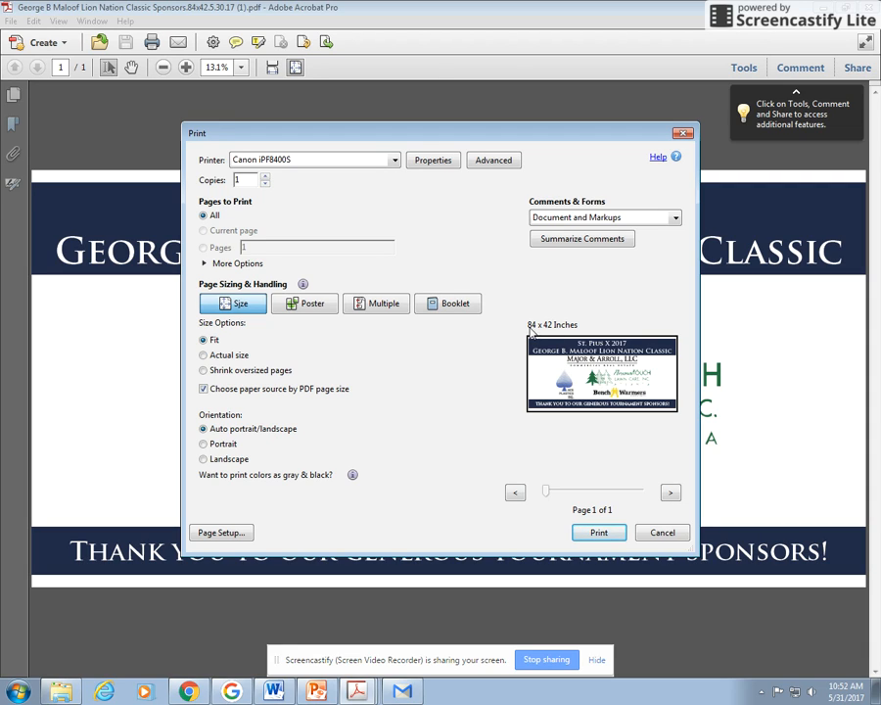
click(204, 355)
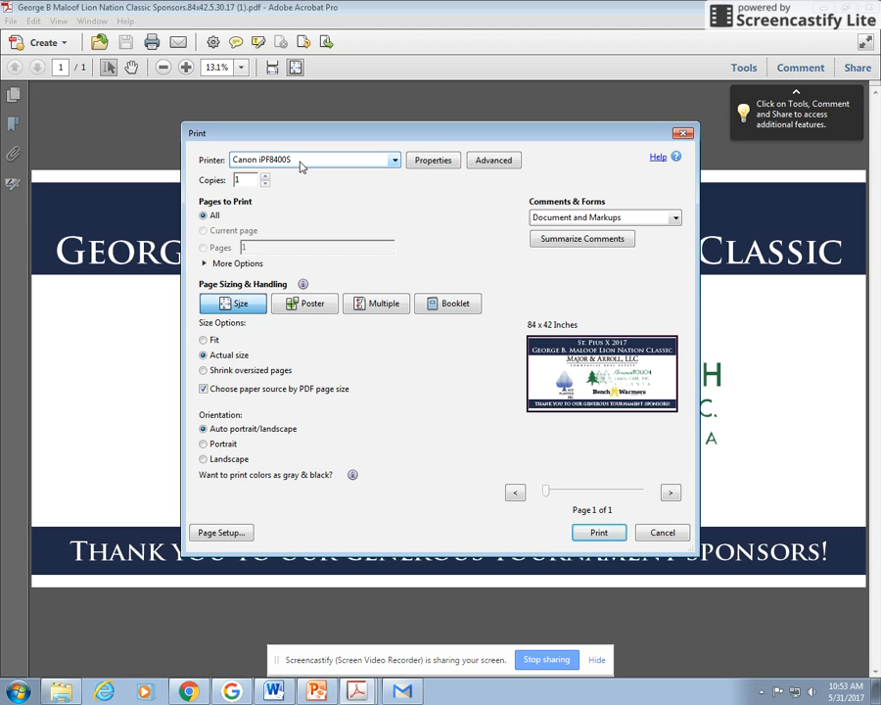
Set the Canon iPF8400S media type to Canon Hi Resolution Coated Bond, with the preview opening when the print job starts
click(431, 160)
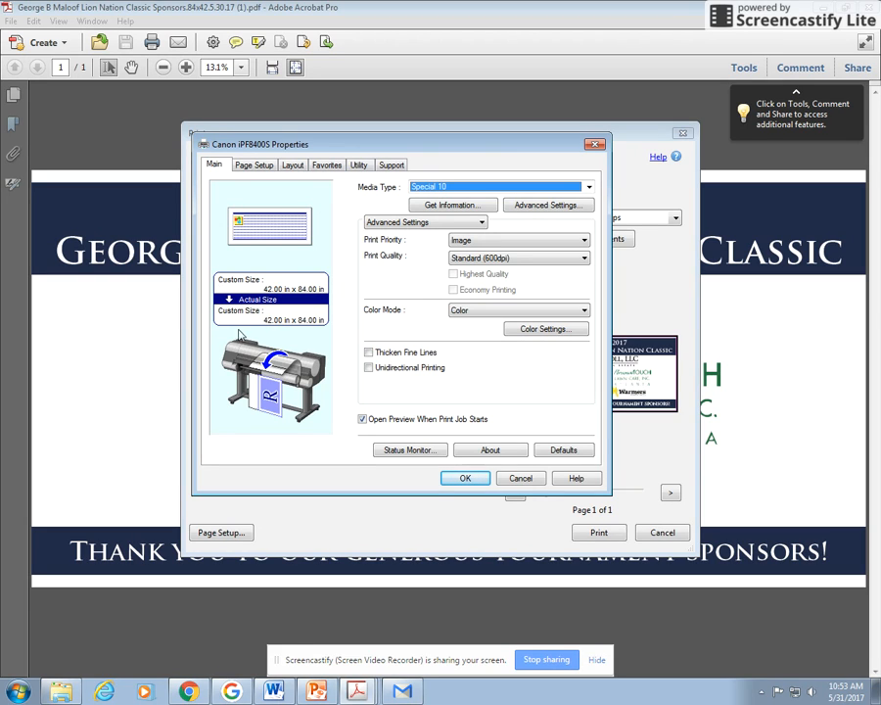
click(452, 187)
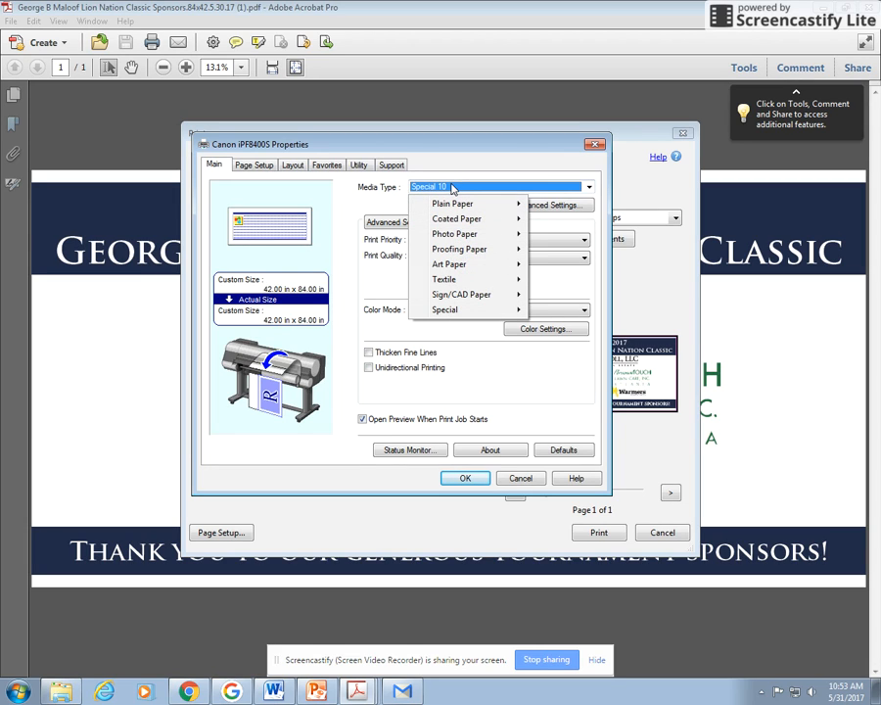
mouse_move(460, 309)
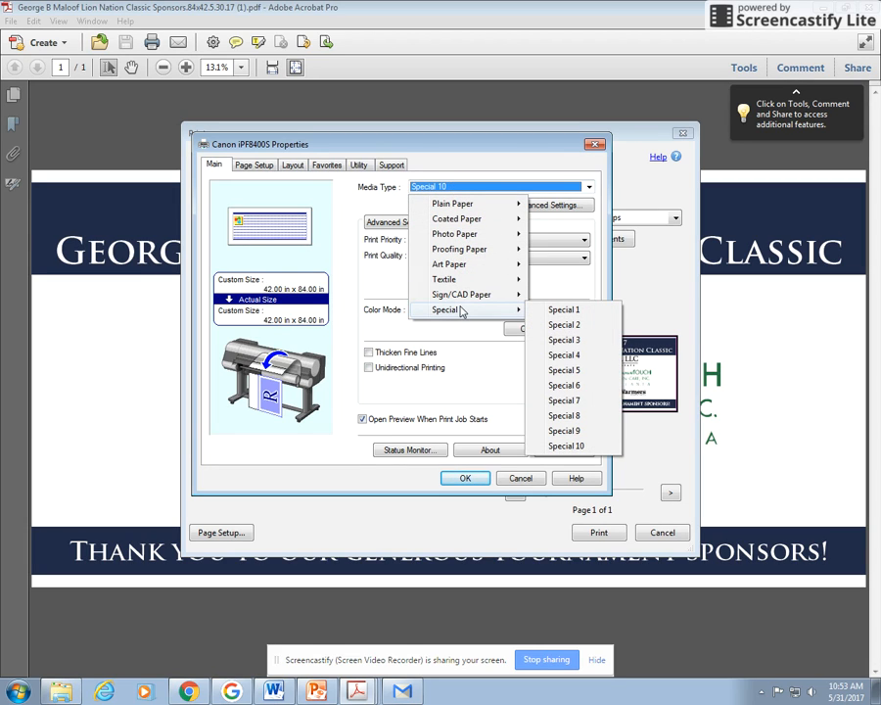
mouse_move(464, 219)
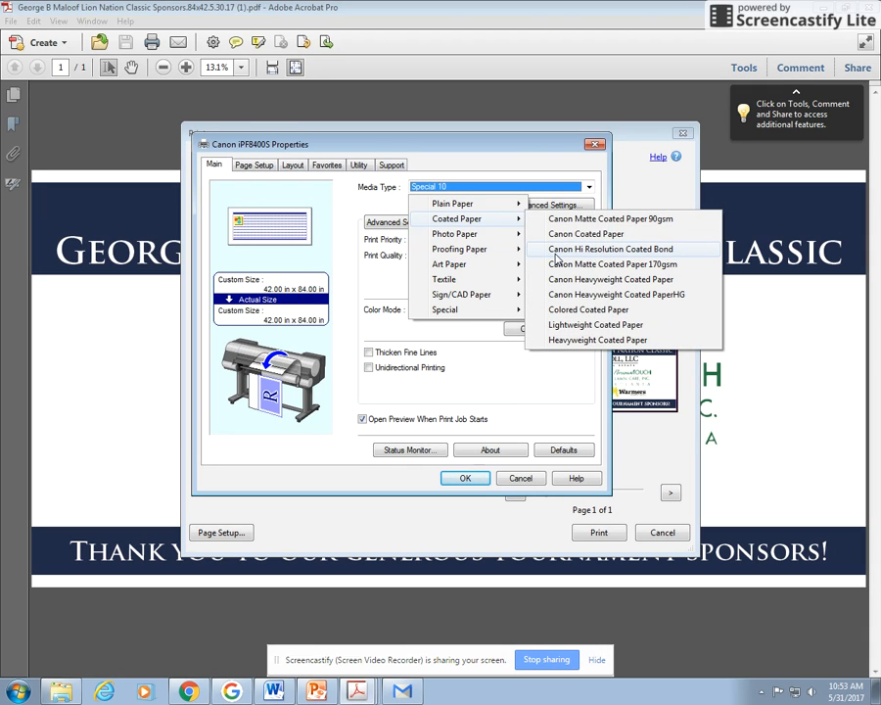
click(554, 252)
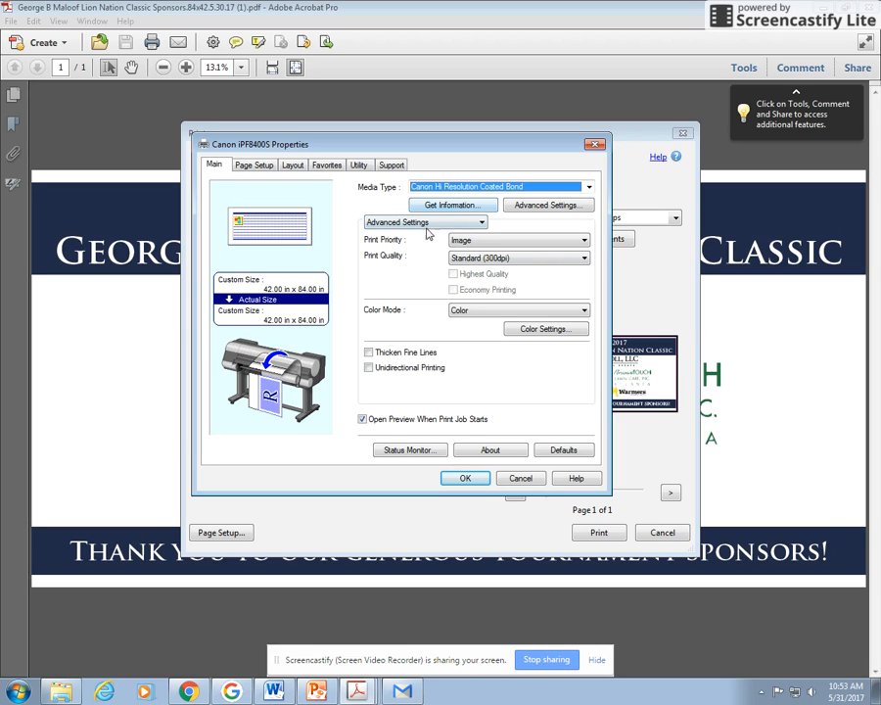
click(363, 420)
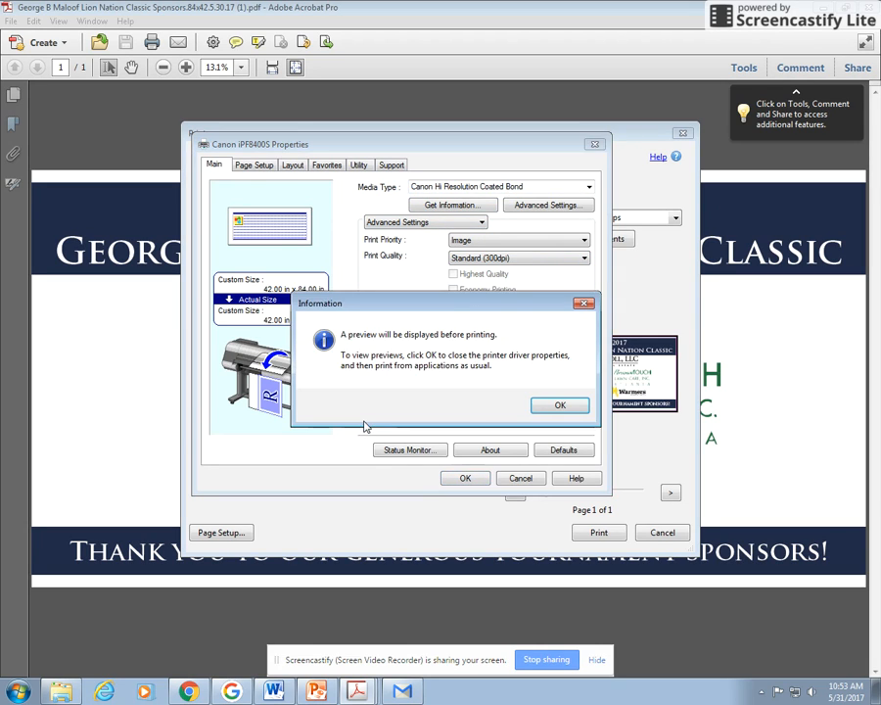
click(536, 403)
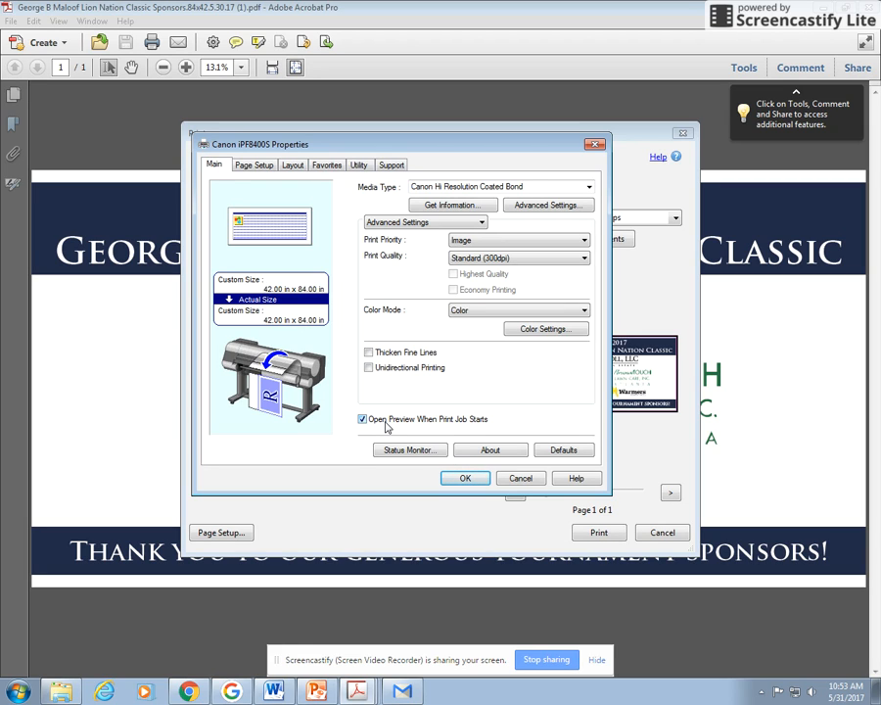
Check the page size and roll paper width choices in the printer's page setup and accept the printer properties
click(244, 168)
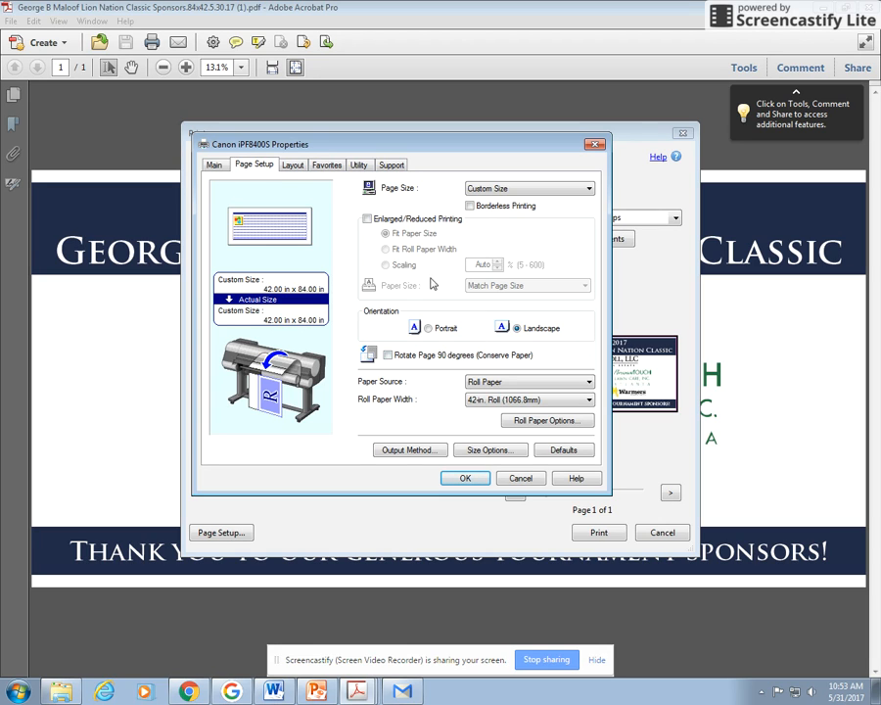
click(520, 404)
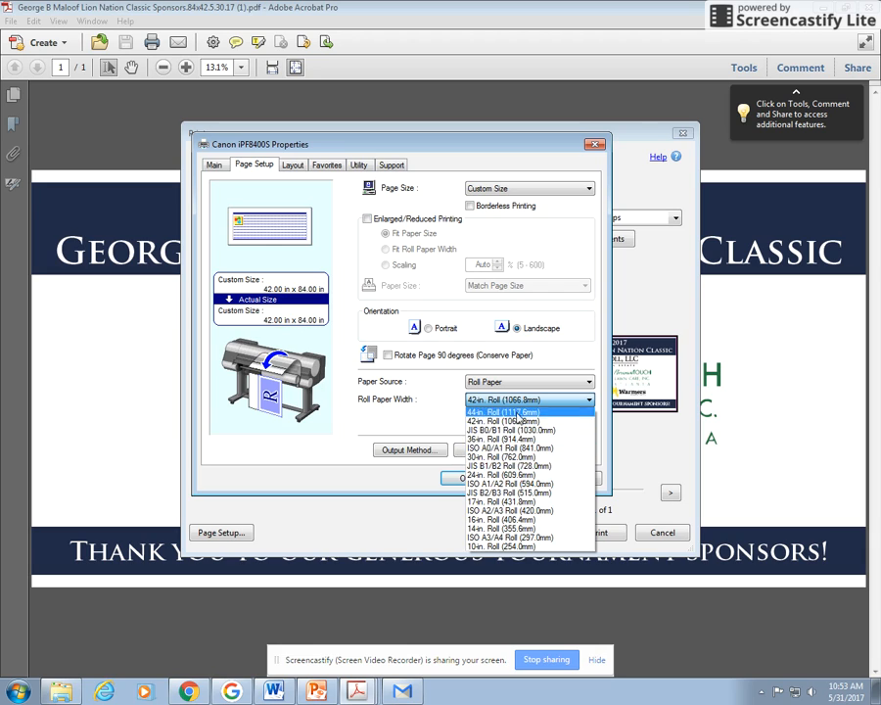
click(387, 415)
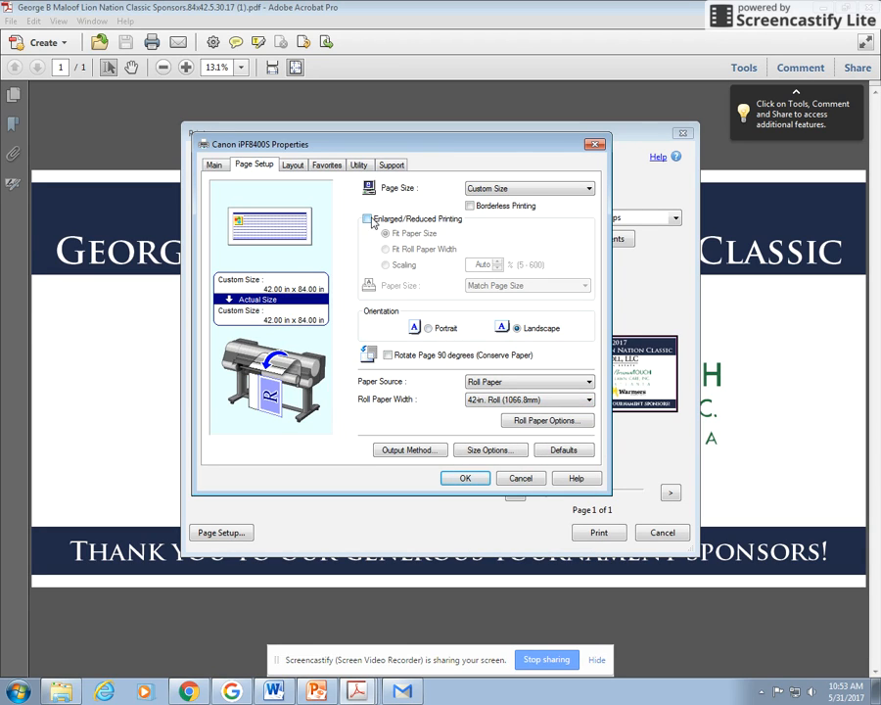
click(528, 189)
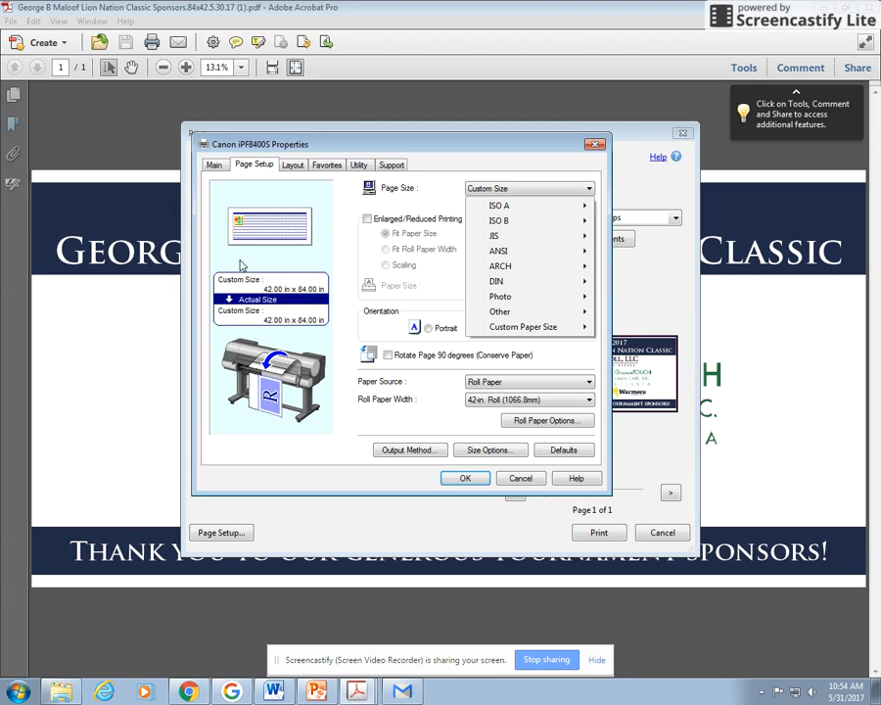
click(264, 435)
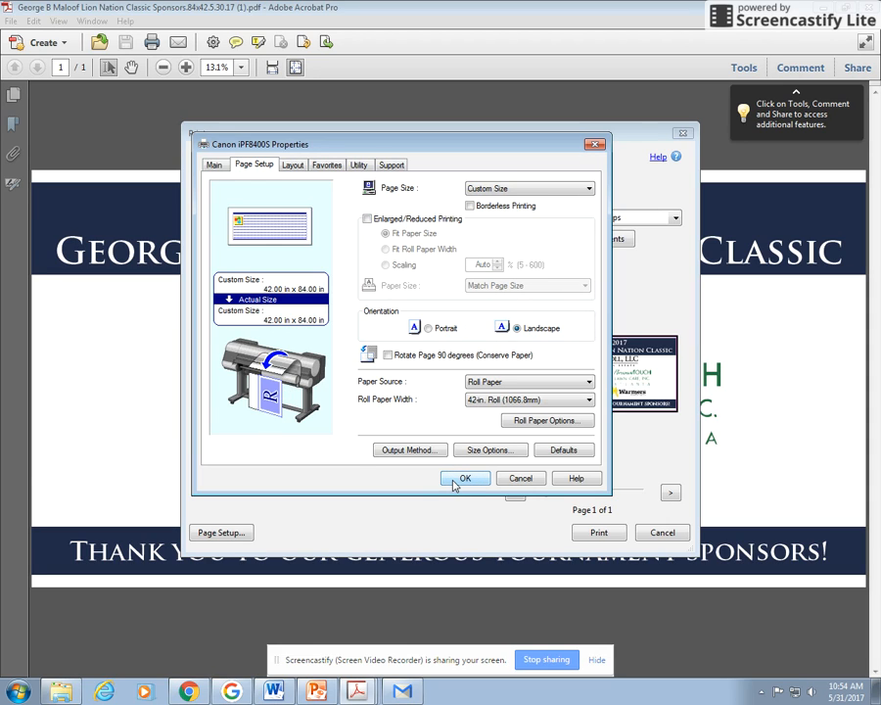
click(214, 165)
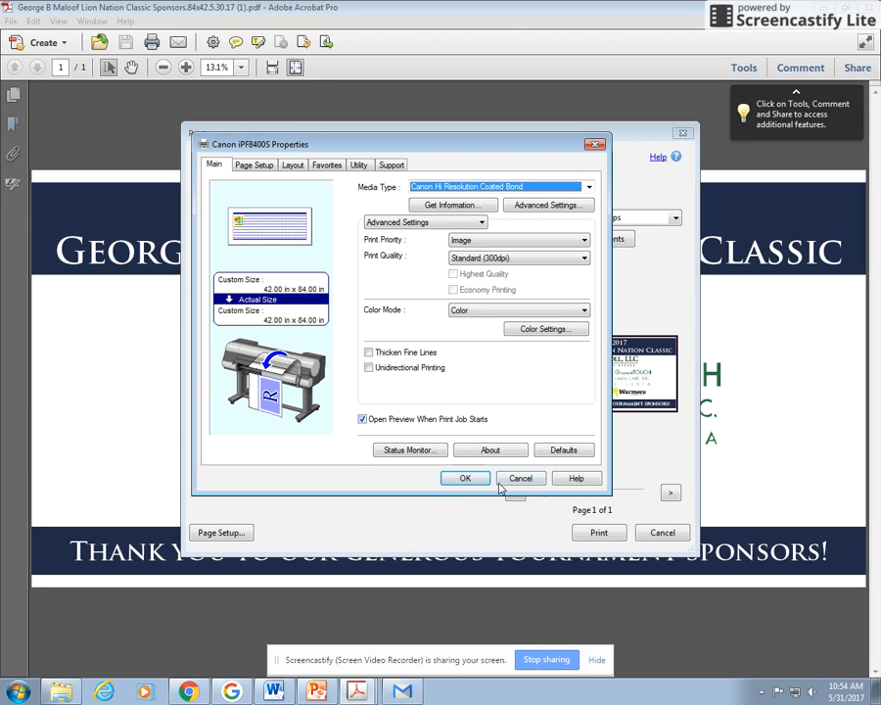
click(466, 479)
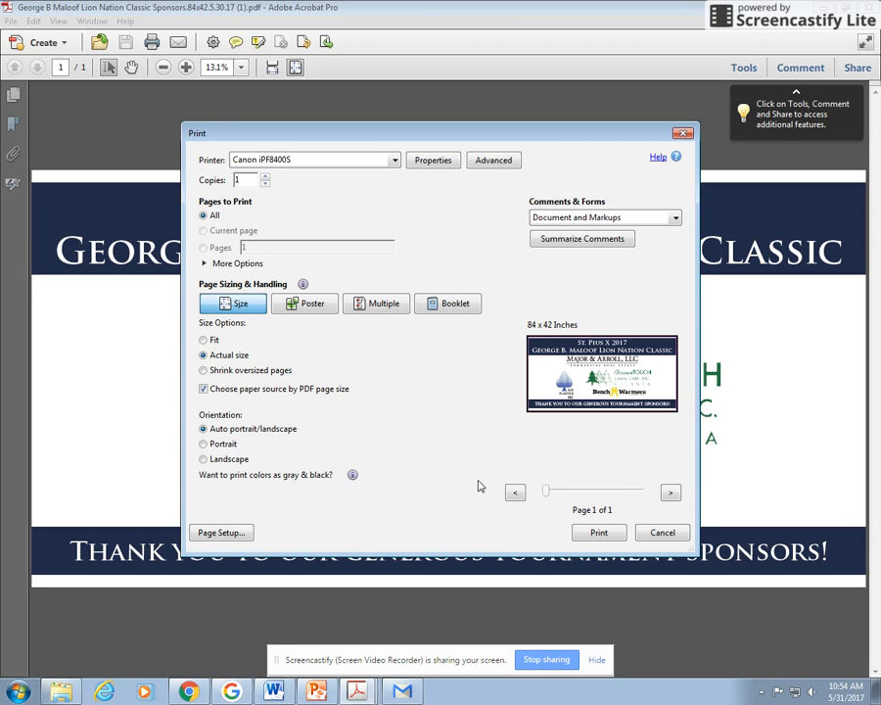
Send the banner to the Canon imagePROGRAF Preview and enable No Spaces at Top or Bottom
click(598, 533)
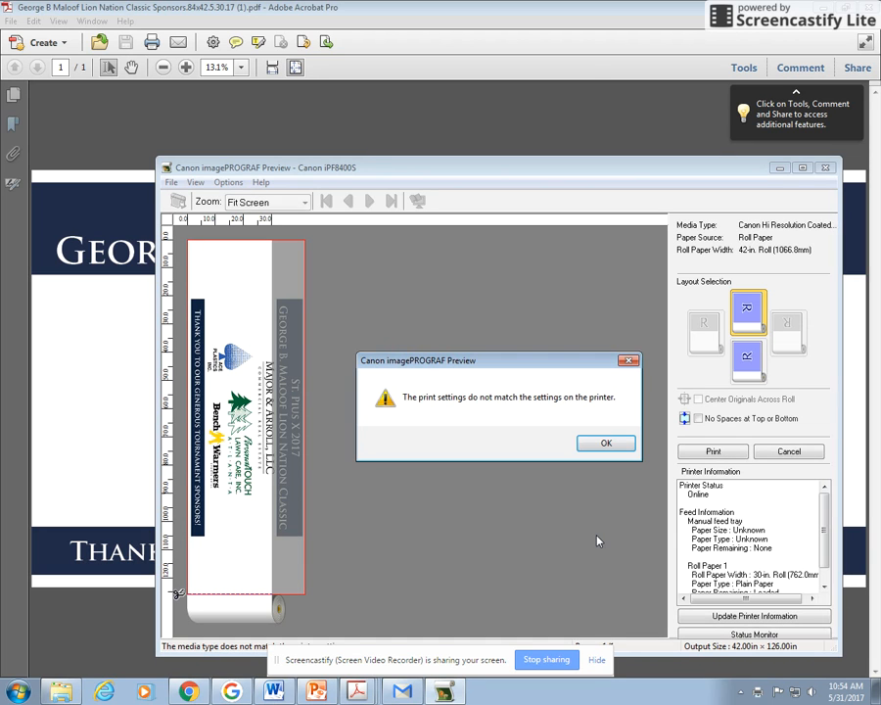
click(606, 440)
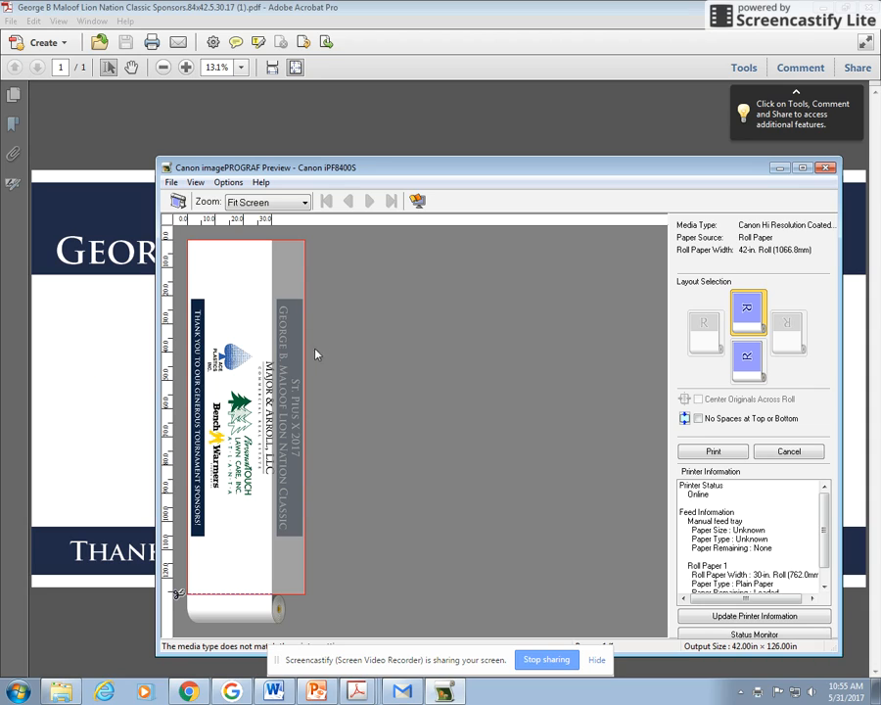
click(698, 419)
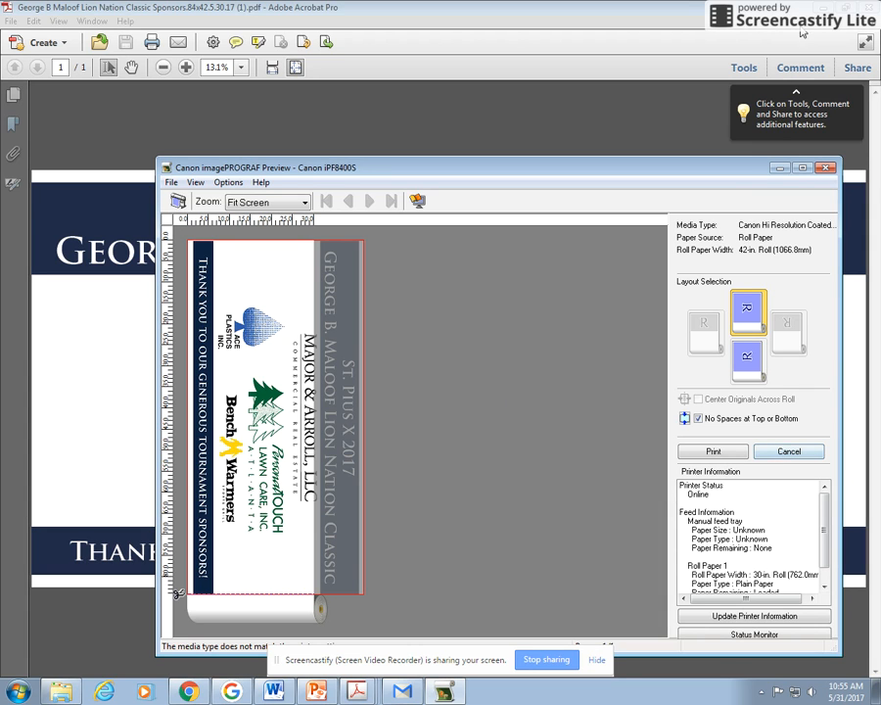
Switch to the Chrome window with the banner PDF
click(188, 691)
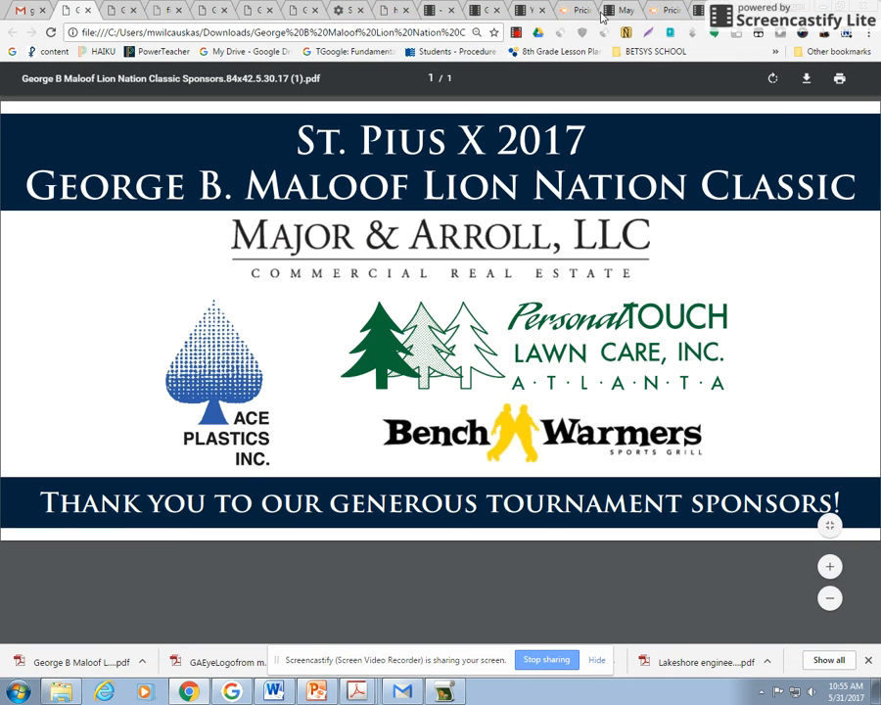